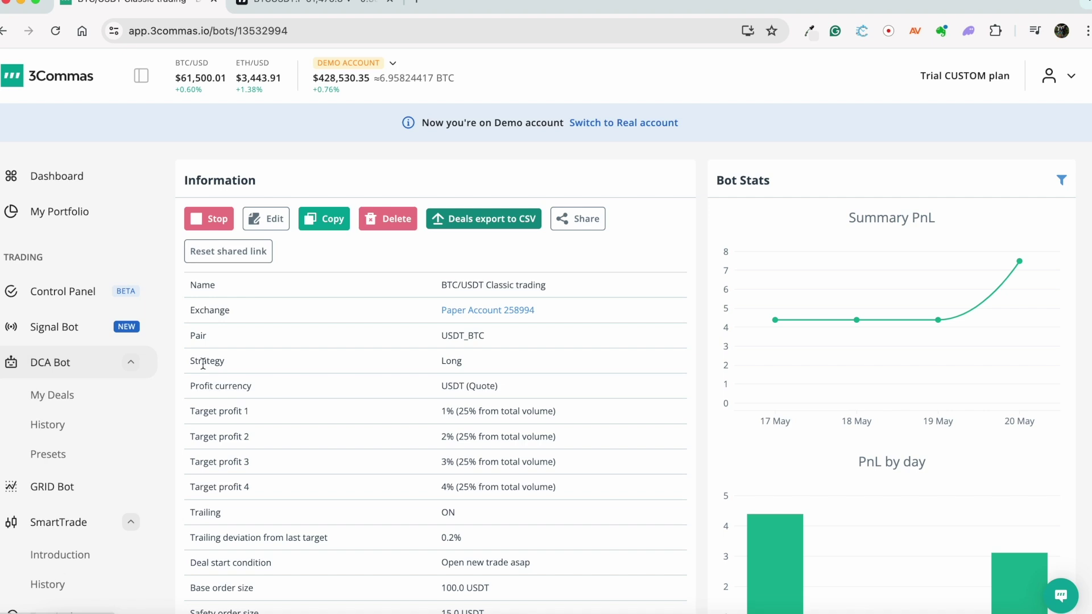
Scroll the BTC/USDT Classic bot page to its signal messages, then switch to the BTCUSD chart.
{"action": "scroll", "coordinate": [332, 398], "scroll_direction": "down", "scroll_amount": 7}
{"action": "scroll", "coordinate": [351, 409], "scroll_direction": "down", "scroll_amount": 8}
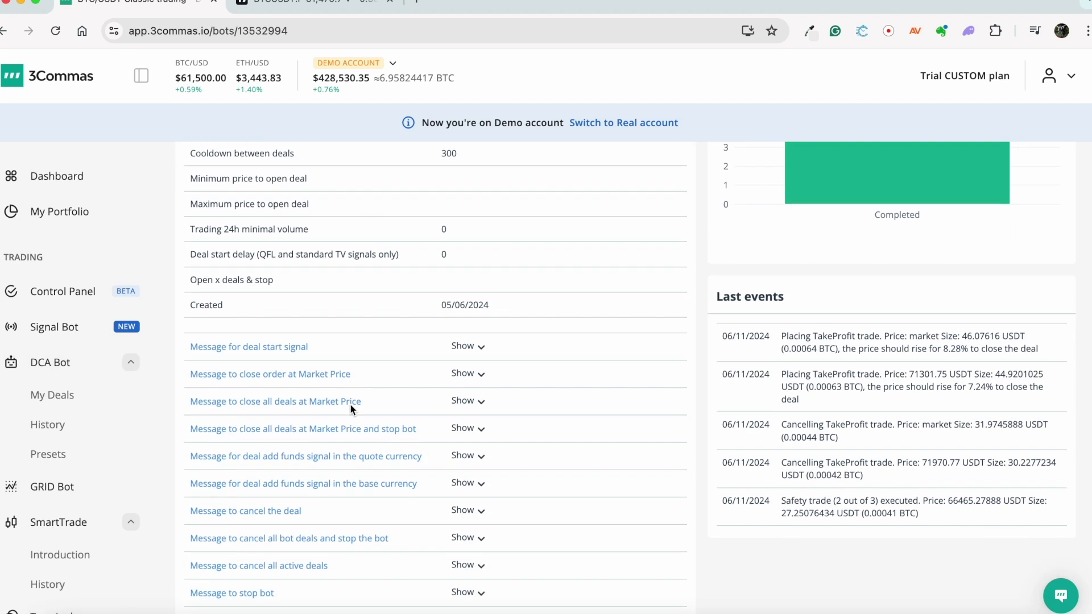
{"action": "scroll", "coordinate": [350, 408], "scroll_direction": "down", "scroll_amount": 1}
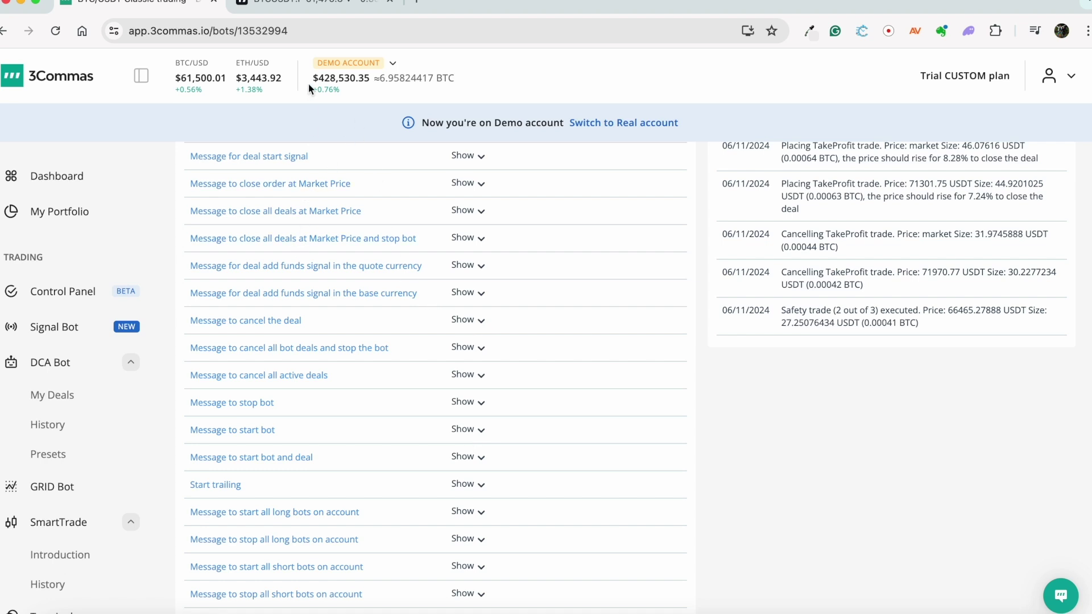
{"action": "left_click", "coordinate": [302, 6]}
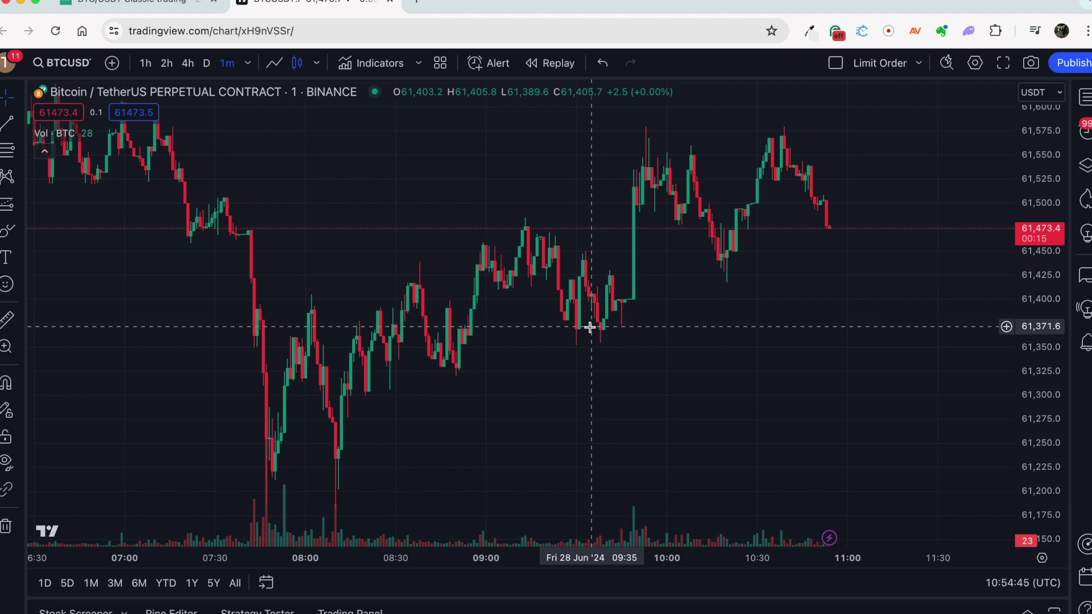
Draw a horizontal line at 61,370.0 on the BTCUSD chart, then return to 3Commas.
{"action": "key", "text": "alt+h"}
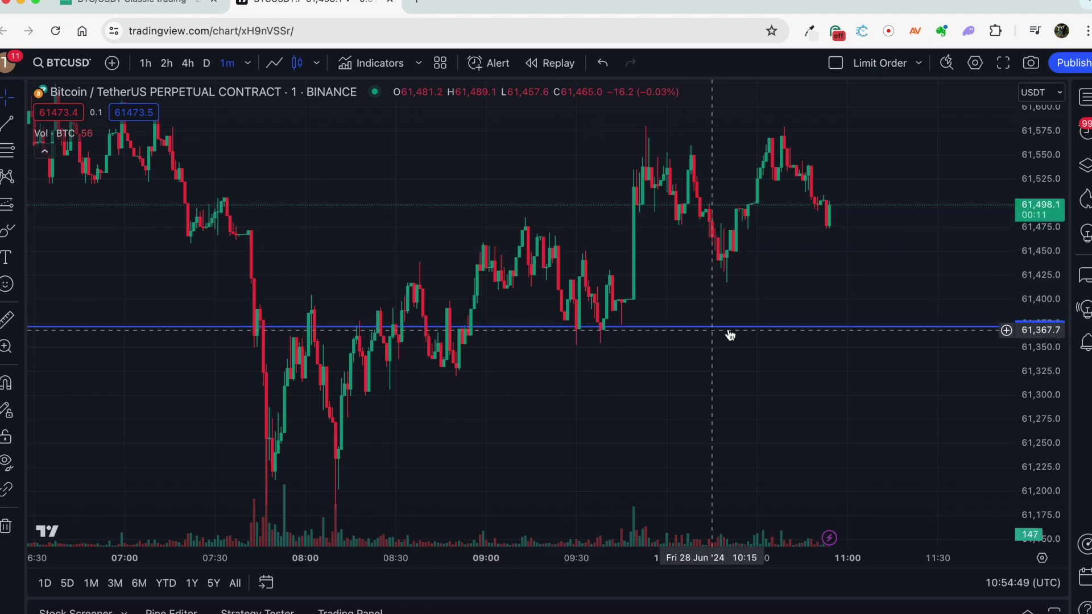
{"action": "left_click_drag", "start_coordinate": [643, 326], "coordinate": [648, 331]}
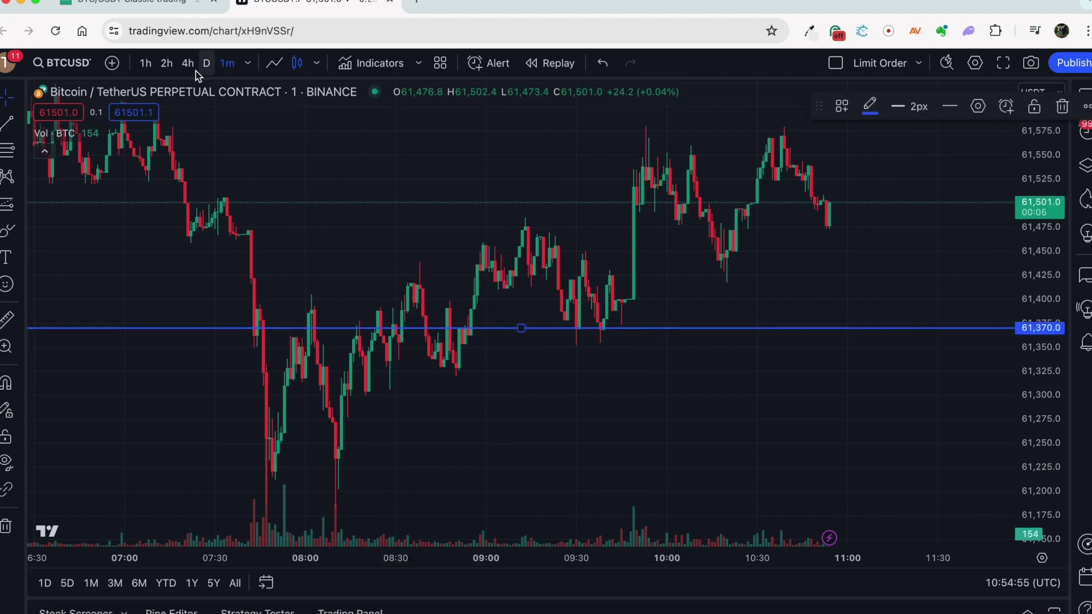
{"action": "left_click", "coordinate": [168, 16]}
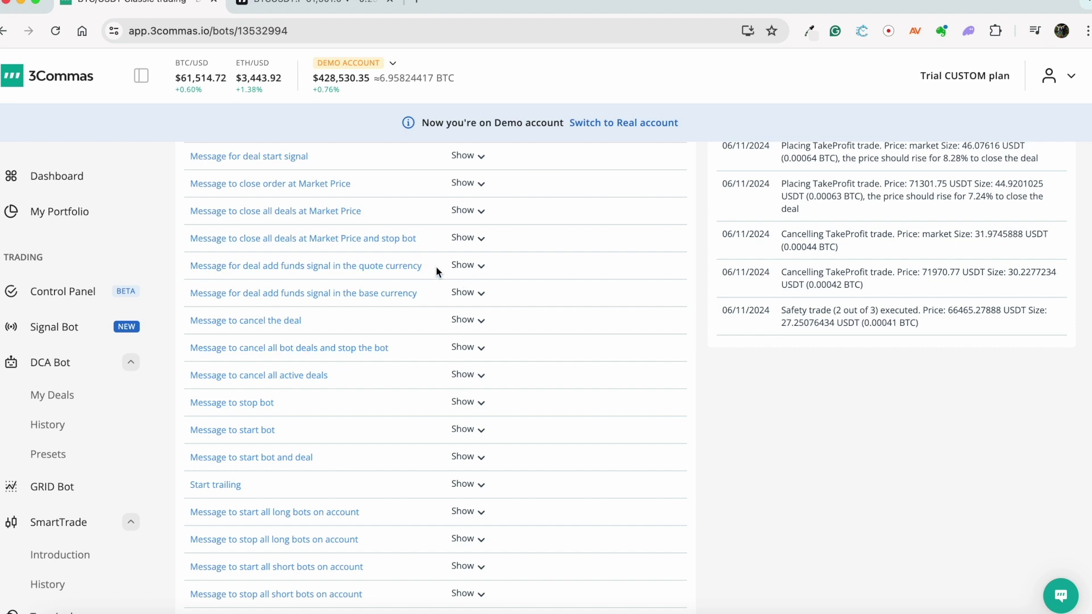
Expand both add-funds JSON messages, copy add_funds_in_quote, and tile 3Commas beside JSONLint.
{"action": "left_click_drag", "start_coordinate": [433, 265], "coordinate": [189, 270]}
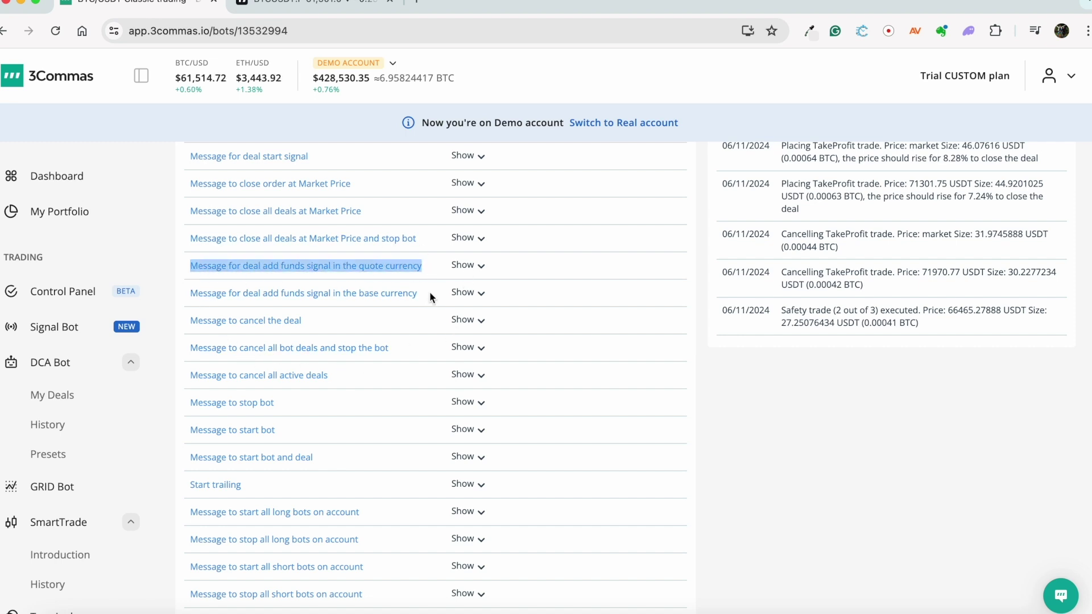
{"action": "left_click_drag", "start_coordinate": [429, 292], "coordinate": [194, 303]}
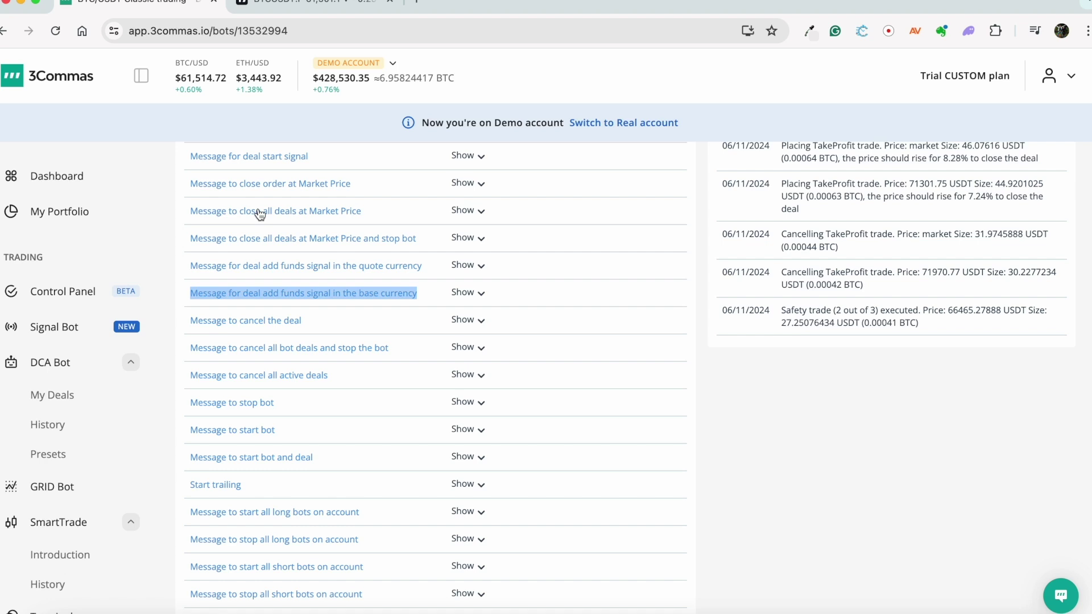
{"action": "left_click", "coordinate": [428, 282]}
{"action": "left_click", "coordinate": [471, 269]}
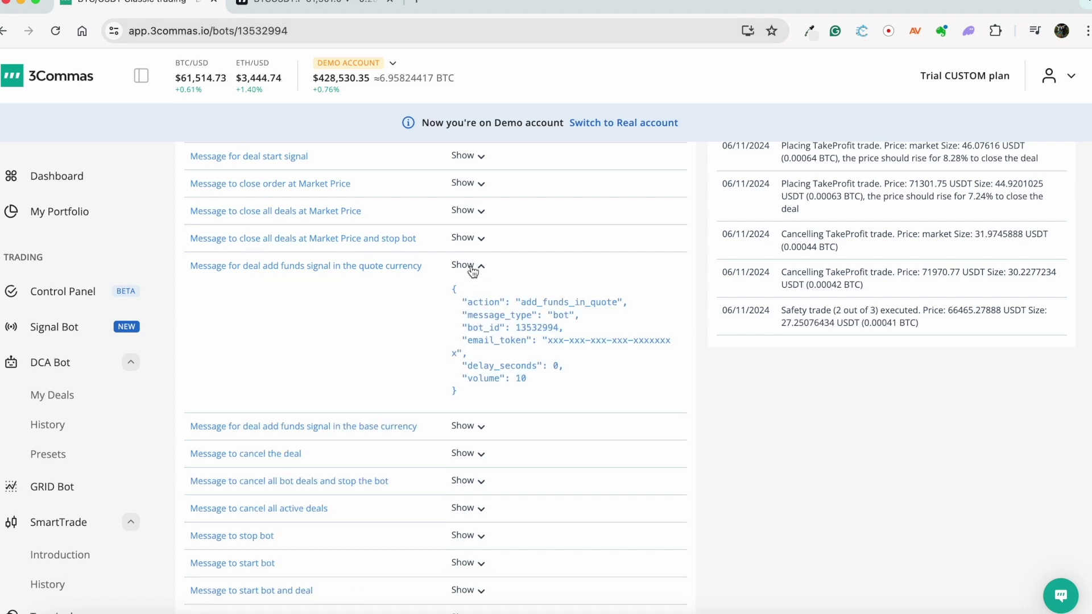
{"action": "left_click", "coordinate": [474, 428]}
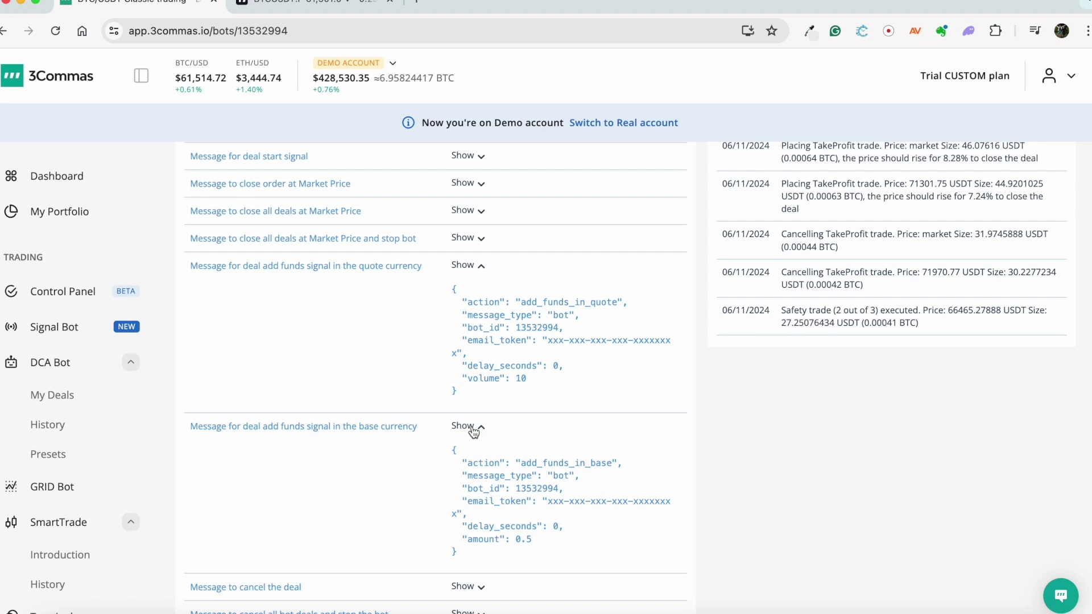
{"action": "left_click", "coordinate": [509, 319]}
{"action": "key", "text": "ctrl+alt+Left"}
Paste the add_funds_in_quote message into JSONLint, add "price": 61370 after volume, validate, select all.
{"action": "left_click", "coordinate": [647, 173]}
{"action": "key", "text": "super+v"}
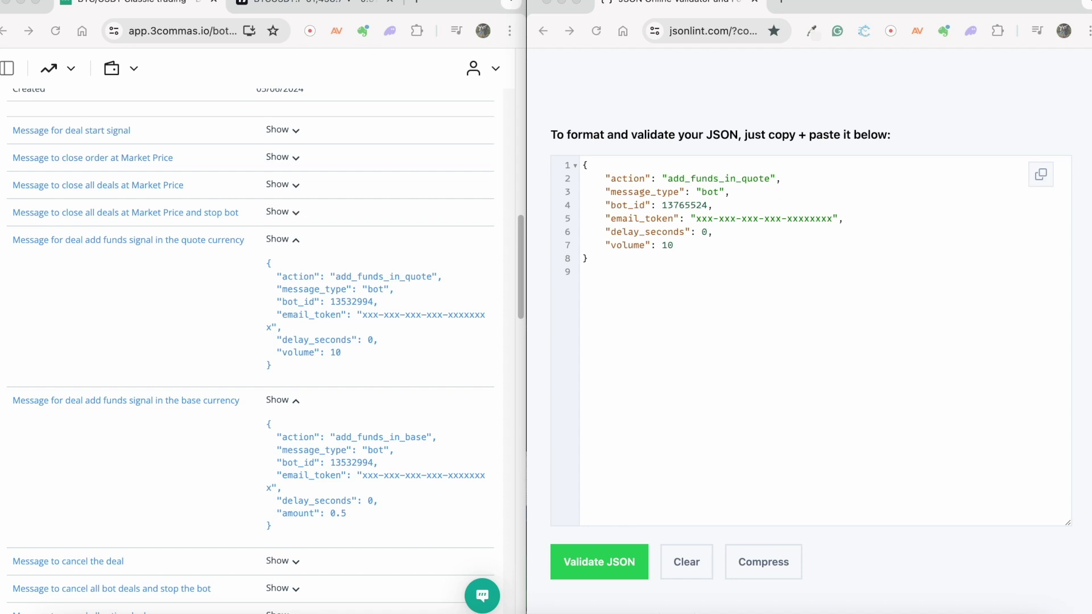
{"action": "left_click", "coordinate": [693, 245]}
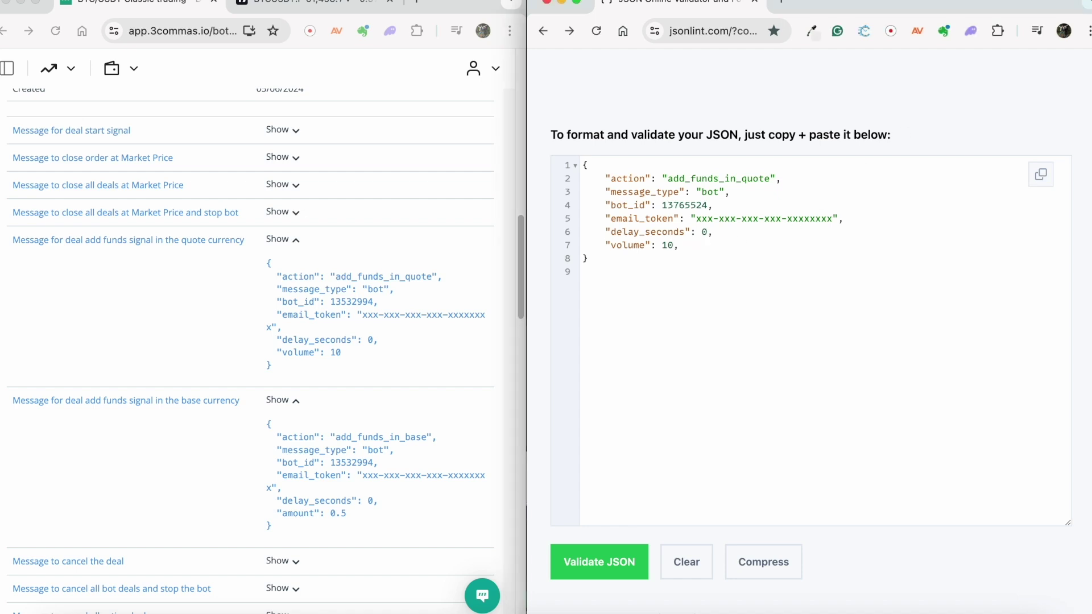
{"action": "key", "text": "Return"}
{"action": "key", "text": "super+v"}
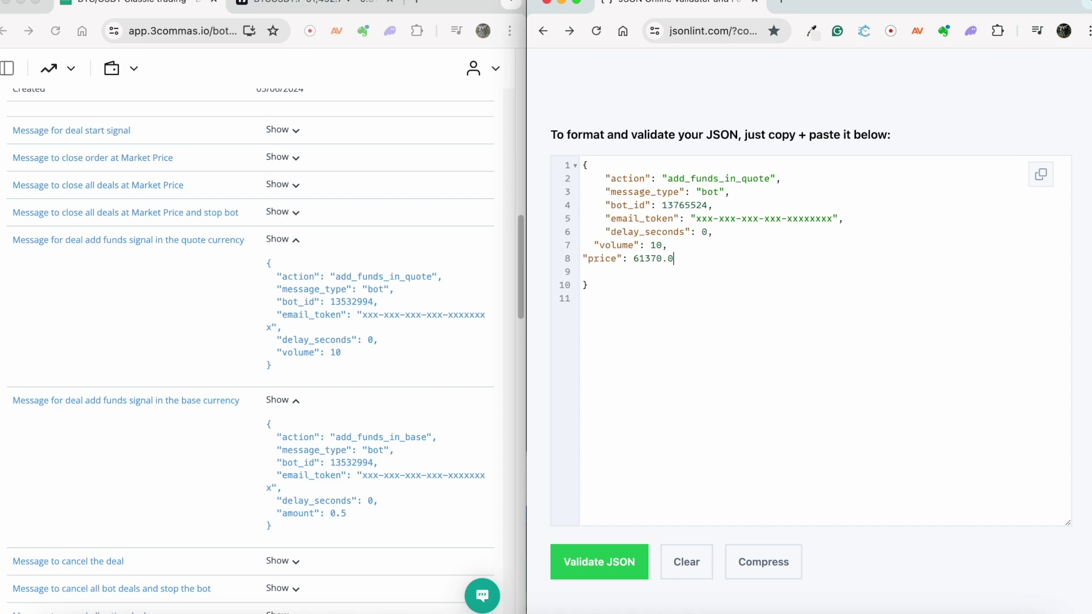
{"action": "left_click", "coordinate": [604, 547]}
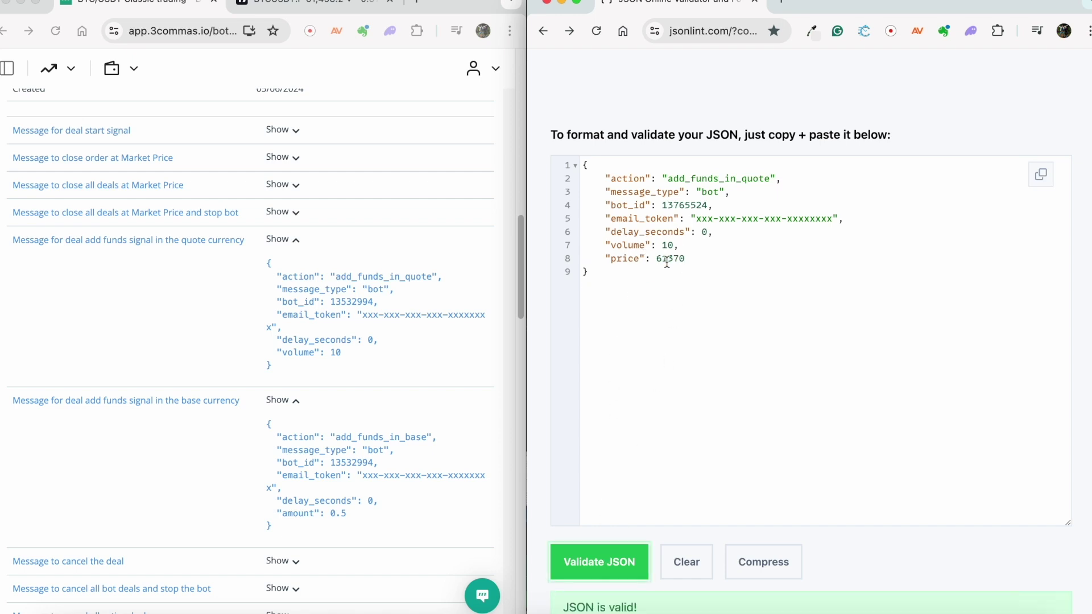
{"action": "left_click", "coordinate": [703, 259]}
{"action": "left_click_drag", "start_coordinate": [618, 279], "coordinate": [581, 166]}
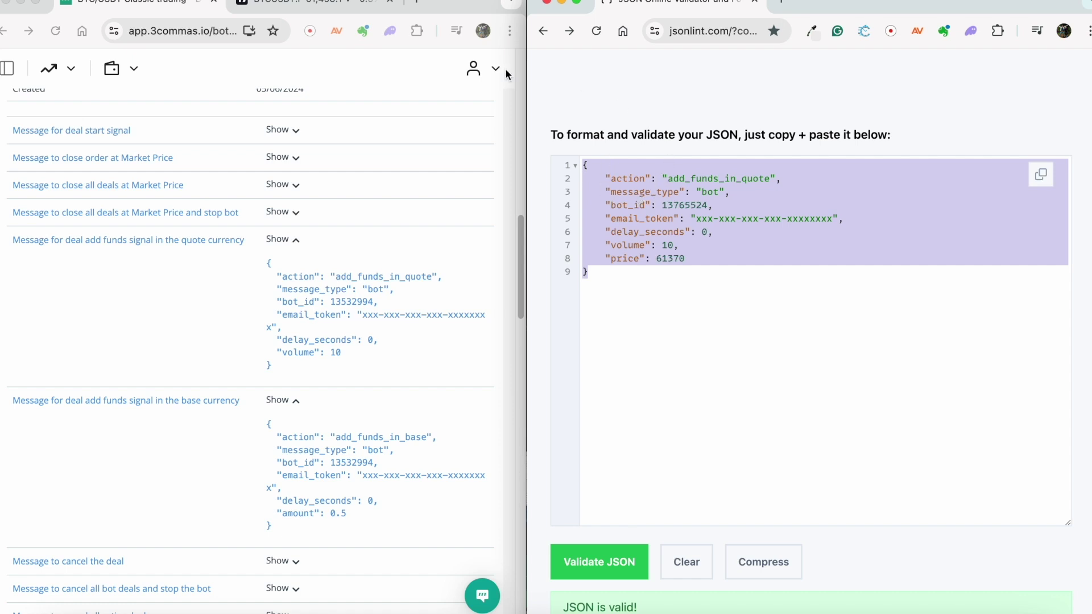
Maximise the browser and bring up the TradingView chart with the horizontal line.
{"action": "double_click", "coordinate": [451, 3]}
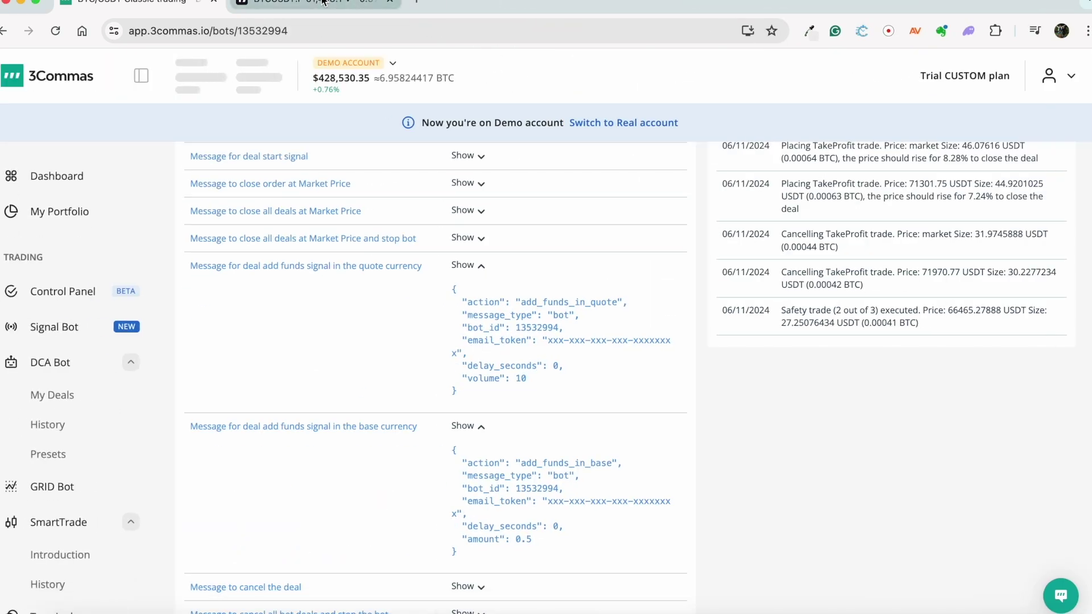
{"action": "left_click", "coordinate": [327, 2]}
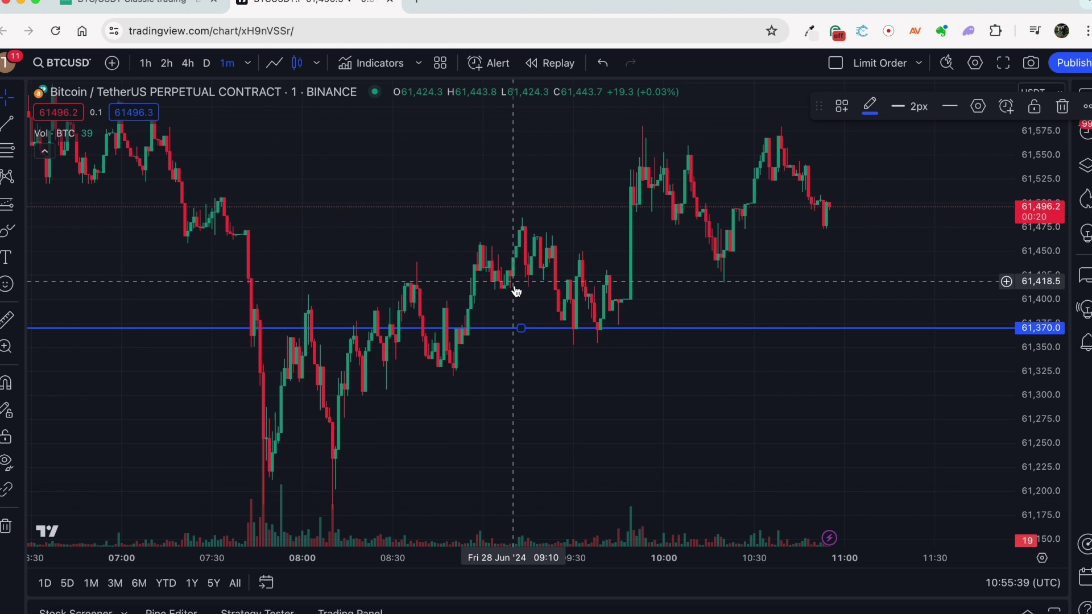
{"action": "right_click", "coordinate": [637, 330]}
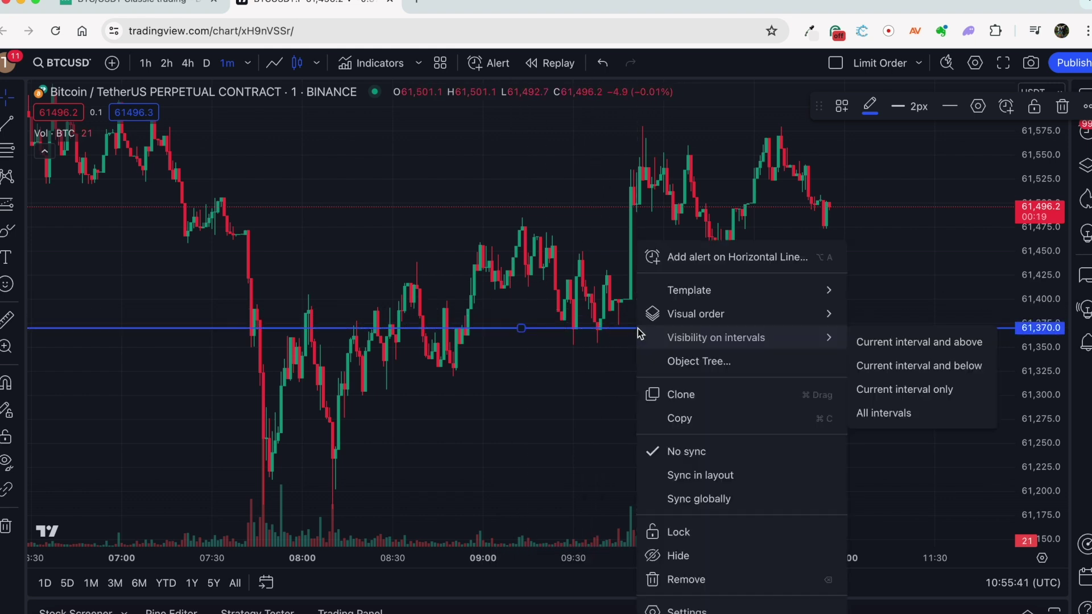
{"action": "mouse_move", "coordinate": [701, 316]}
{"action": "left_click", "coordinate": [978, 400]}
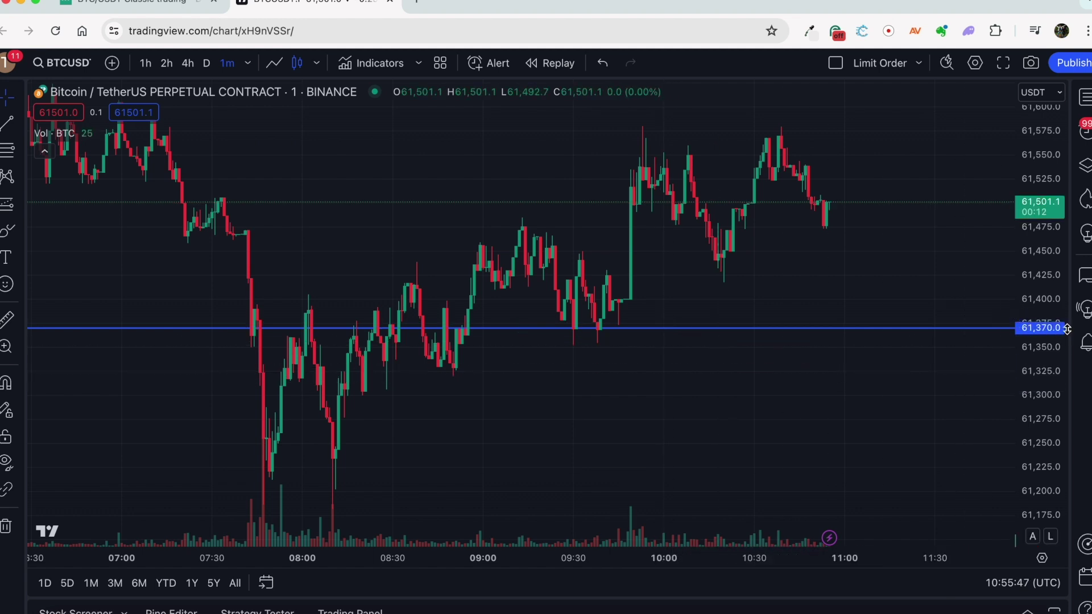
Create an alert on the horizontal line whose message is the JSON with price 61370.
{"action": "right_click", "coordinate": [664, 329]}
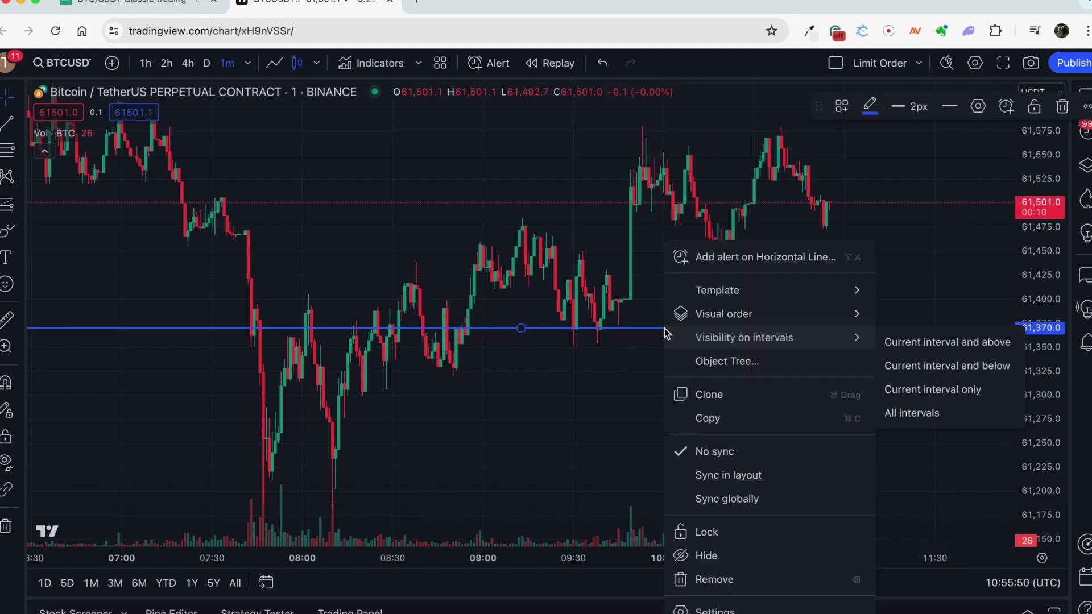
{"action": "left_click", "coordinate": [718, 261]}
{"action": "left_click", "coordinate": [512, 453]}
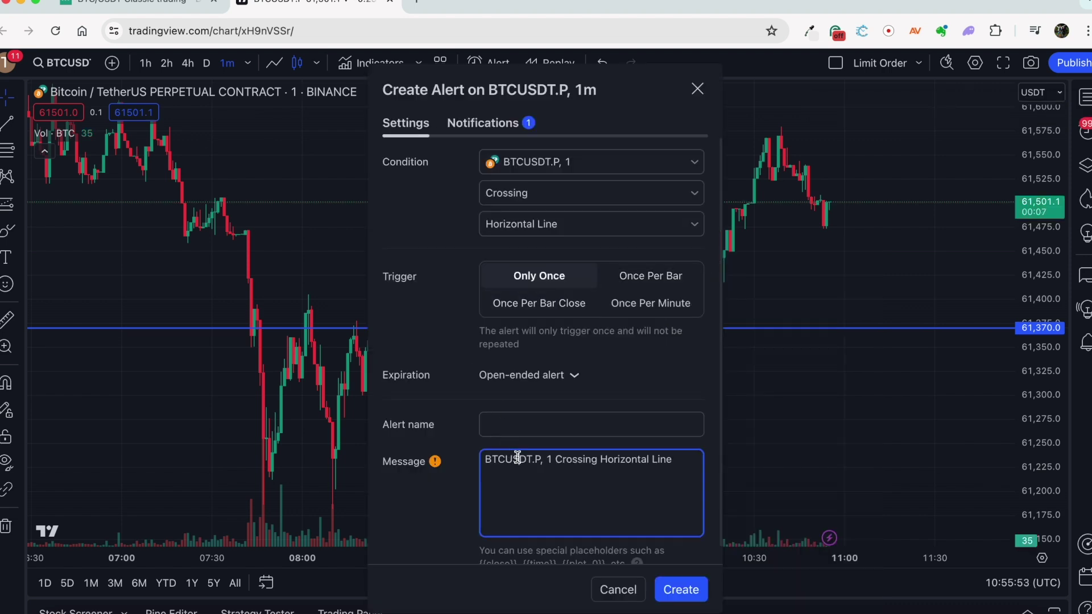
{"action": "key", "text": "ctrl+a"}
{"action": "key", "text": "ctrl+v"}
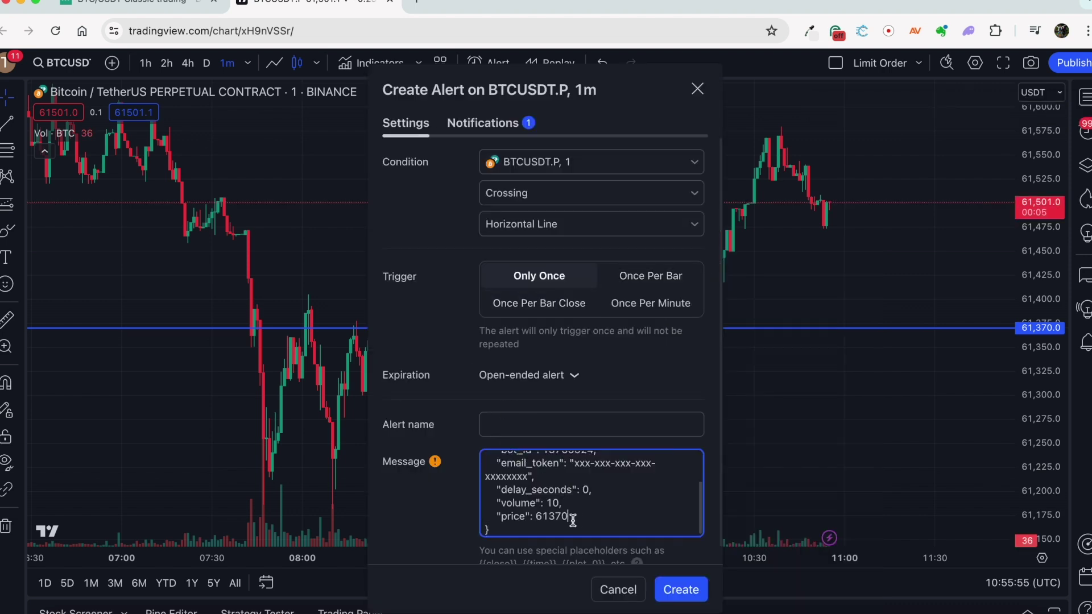
{"action": "left_click_drag", "start_coordinate": [568, 516], "coordinate": [536, 517]}
{"action": "left_click", "coordinate": [552, 516]}
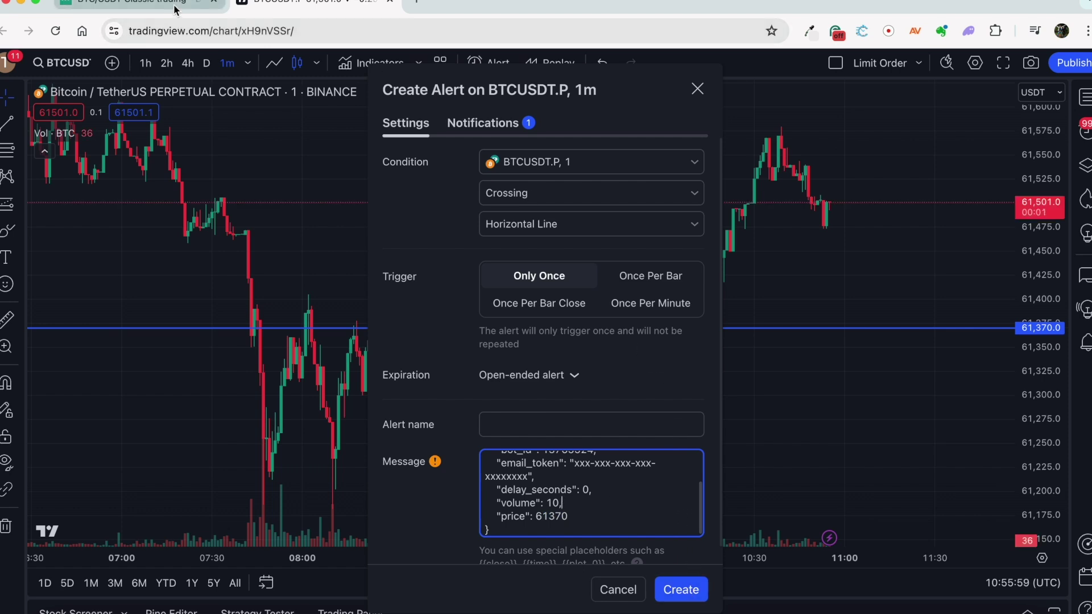
{"action": "left_click", "coordinate": [131, 5]}
Copy the original add_funds_in_quote message and paste it over the JSONLint editor text.
{"action": "left_click", "coordinate": [512, 333]}
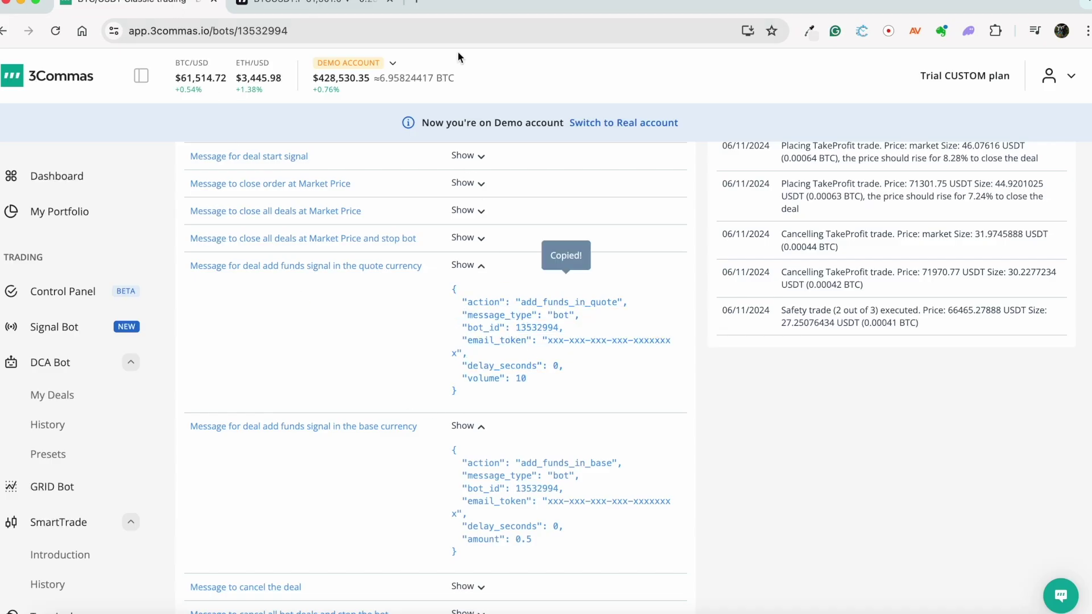
{"action": "key", "text": "ctrl+alt+Left"}
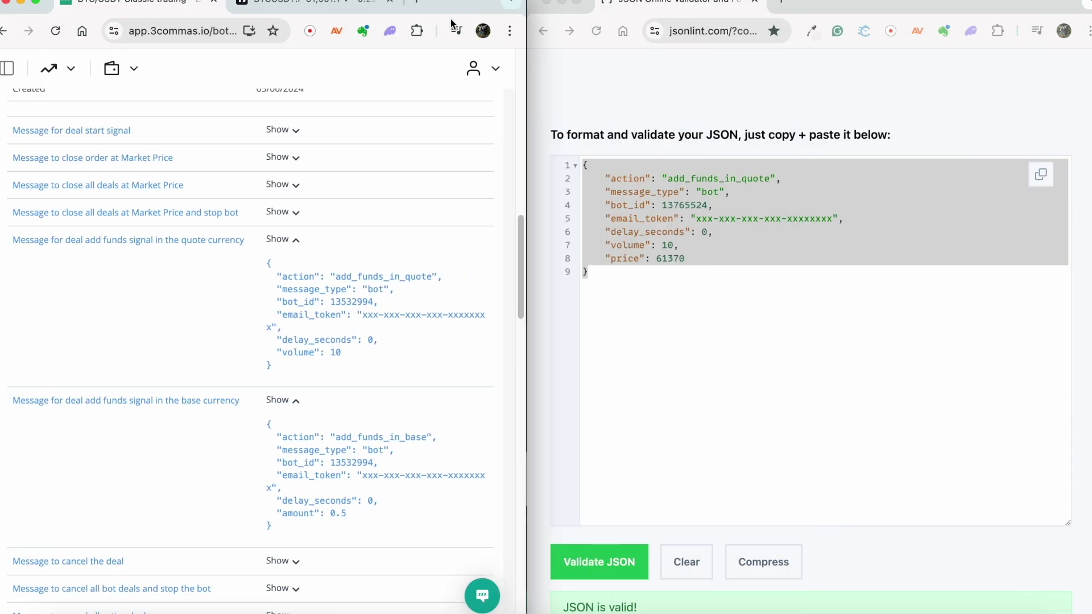
{"action": "left_click", "coordinate": [609, 287]}
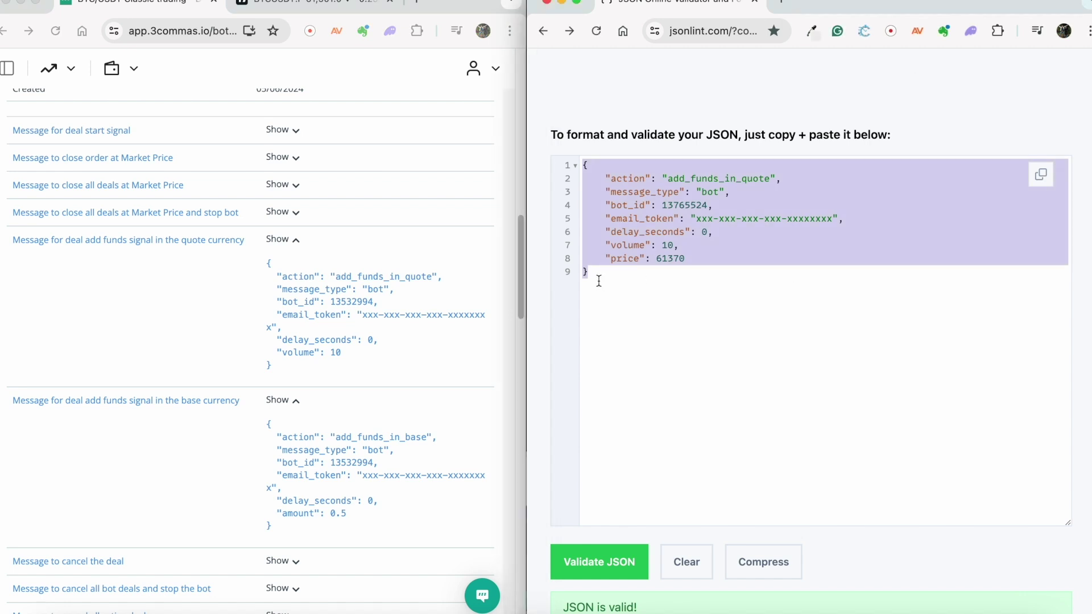
{"action": "left_click_drag", "start_coordinate": [597, 276], "coordinate": [572, 173]}
{"action": "key", "text": "ctrl+v"}
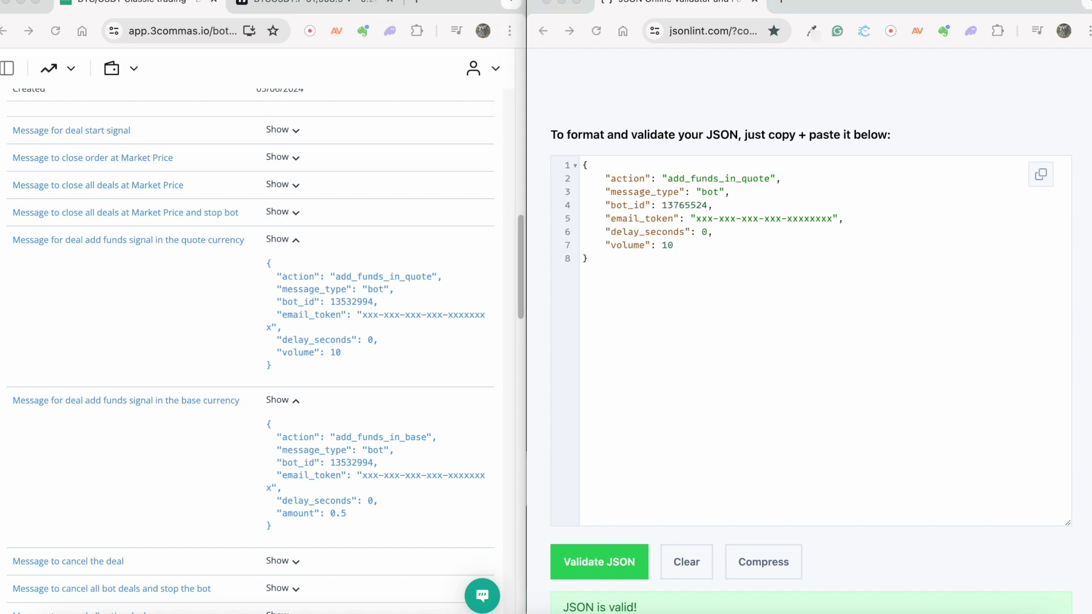
Add "price_percent": -5.5 after the volume field, validate the JSON, and select all of it.
{"action": "left_click", "coordinate": [671, 245]}
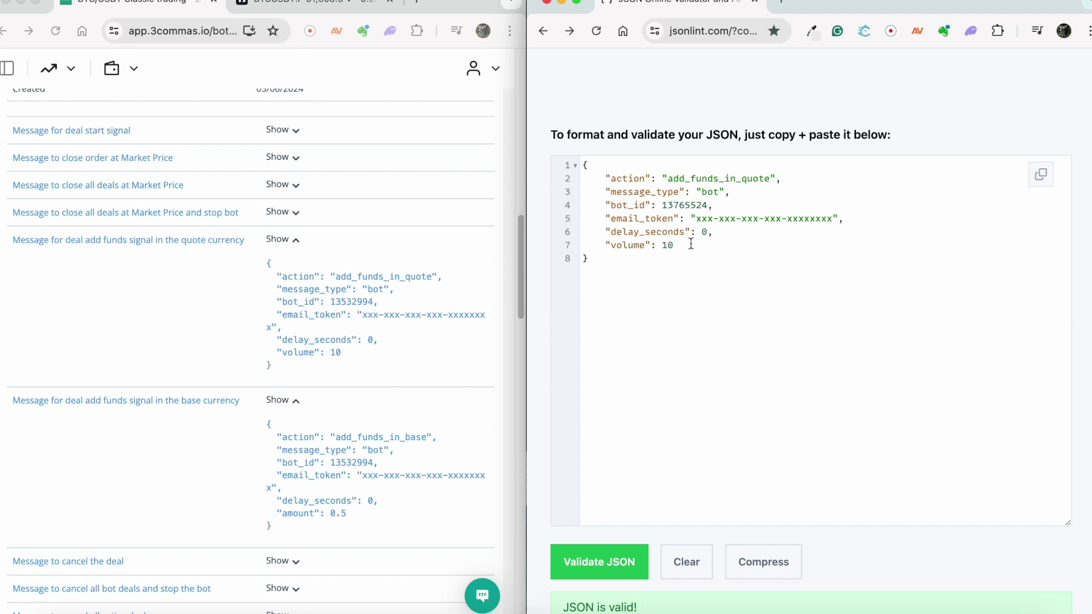
{"action": "type", "text": ","}
{"action": "key", "text": "Return"}
{"action": "key", "text": "super+v"}
{"action": "left_click_drag", "start_coordinate": [709, 265], "coordinate": [586, 262]}
{"action": "left_click", "coordinate": [631, 263]}
{"action": "left_click", "coordinate": [592, 555]}
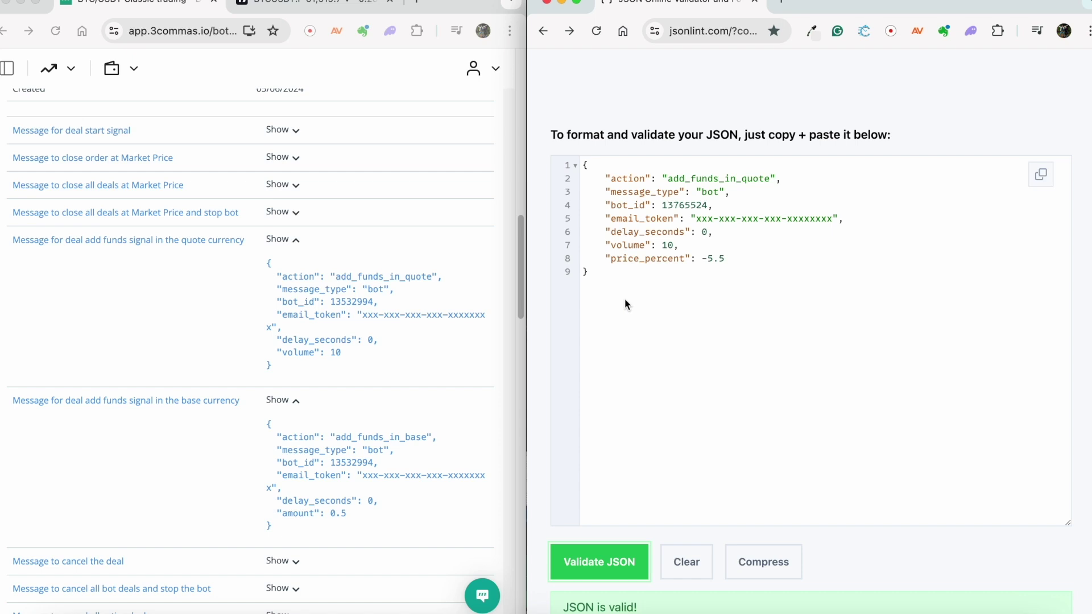
{"action": "left_click_drag", "start_coordinate": [624, 271], "coordinate": [587, 180]}
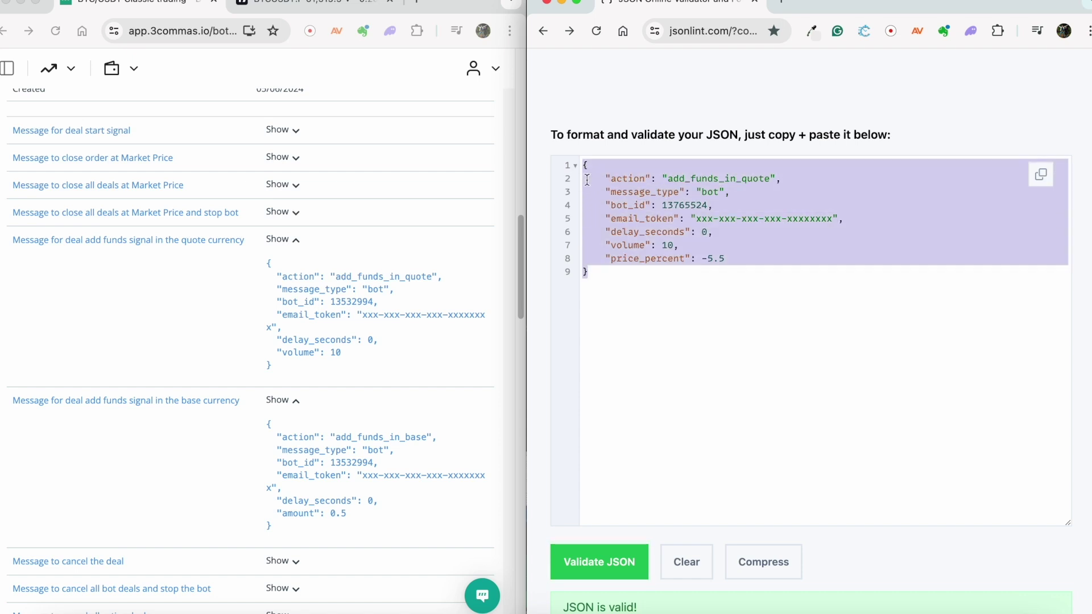
Replace the TradingView alert message with the JSON containing "price_percent": -5.5.
{"action": "left_click", "coordinate": [341, 5]}
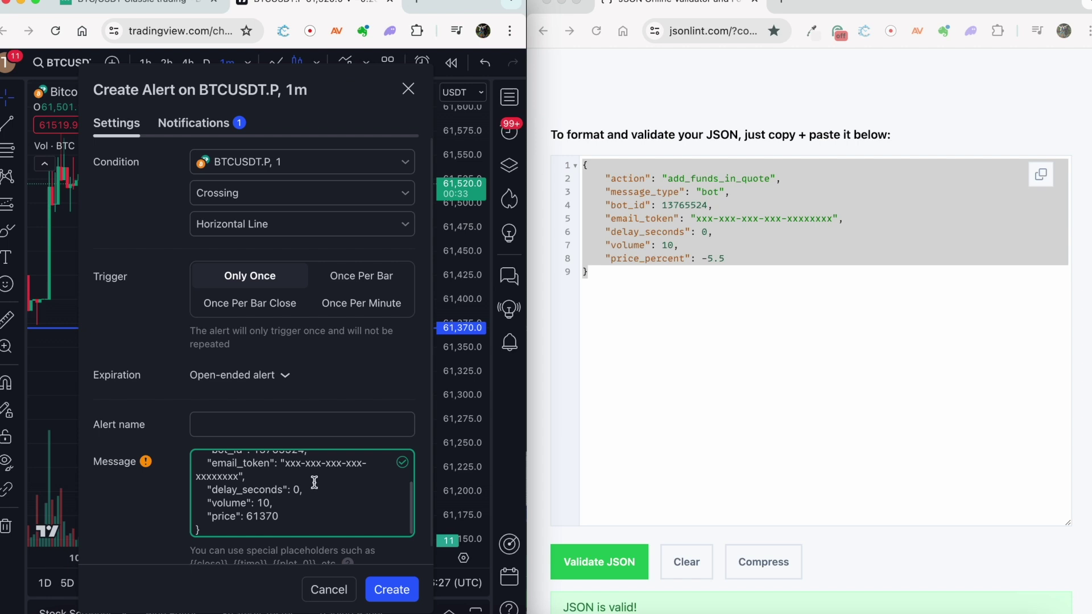
{"action": "key", "text": "super+a"}
{"action": "key", "text": "super+v"}
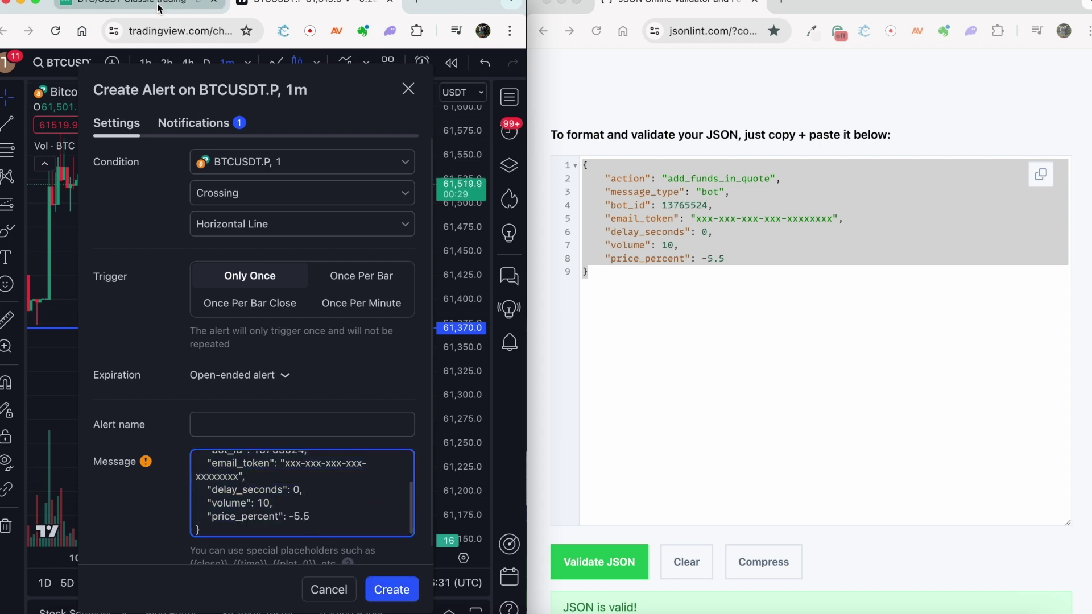
{"action": "left_click", "coordinate": [137, 4]}
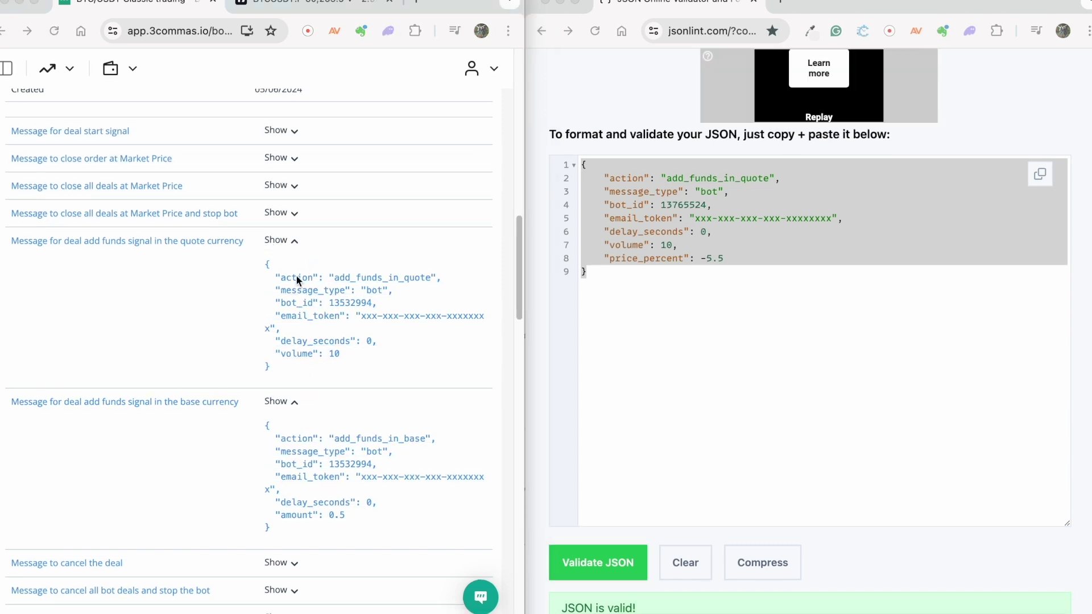
Add a "price_percent_ref_type": "current_price" line after price_percent and validate the JSON.
{"action": "left_click", "coordinate": [637, 288]}
{"action": "left_click", "coordinate": [739, 265]}
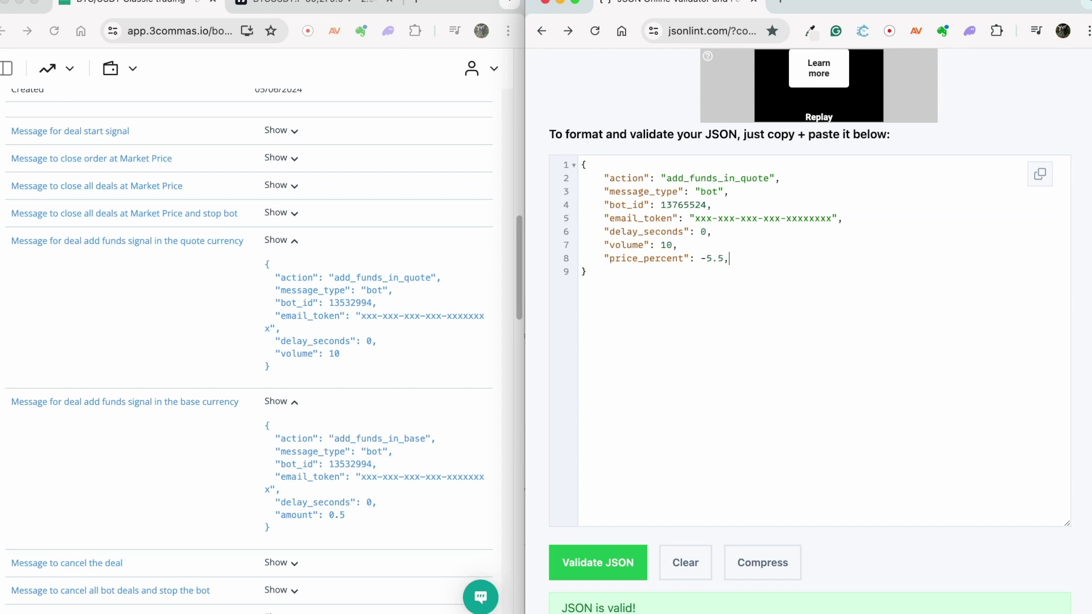
{"action": "key", "text": "Return"}
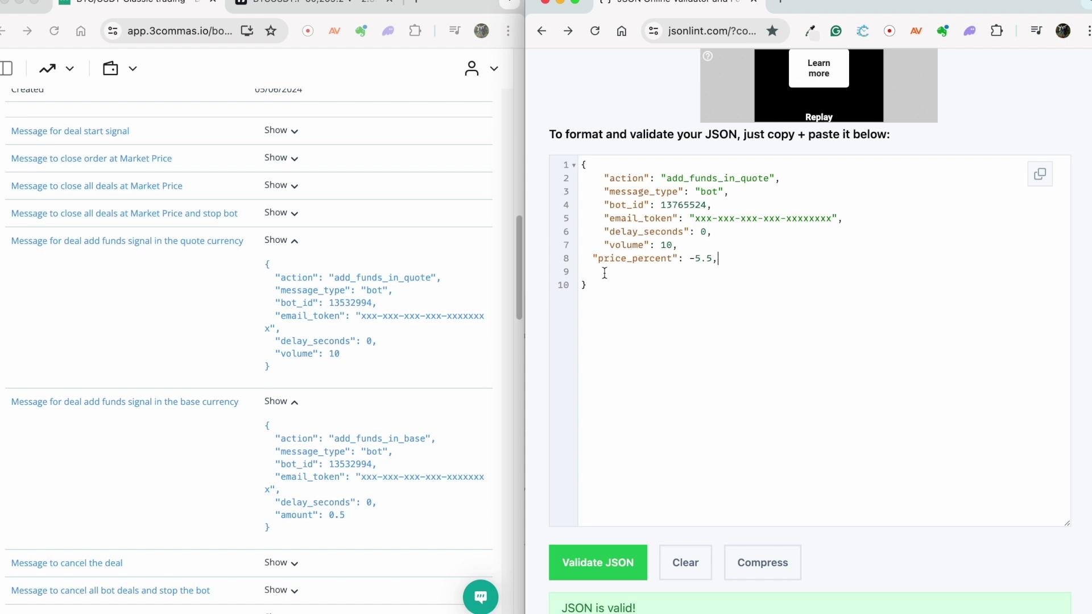
{"action": "key", "text": "Return"}
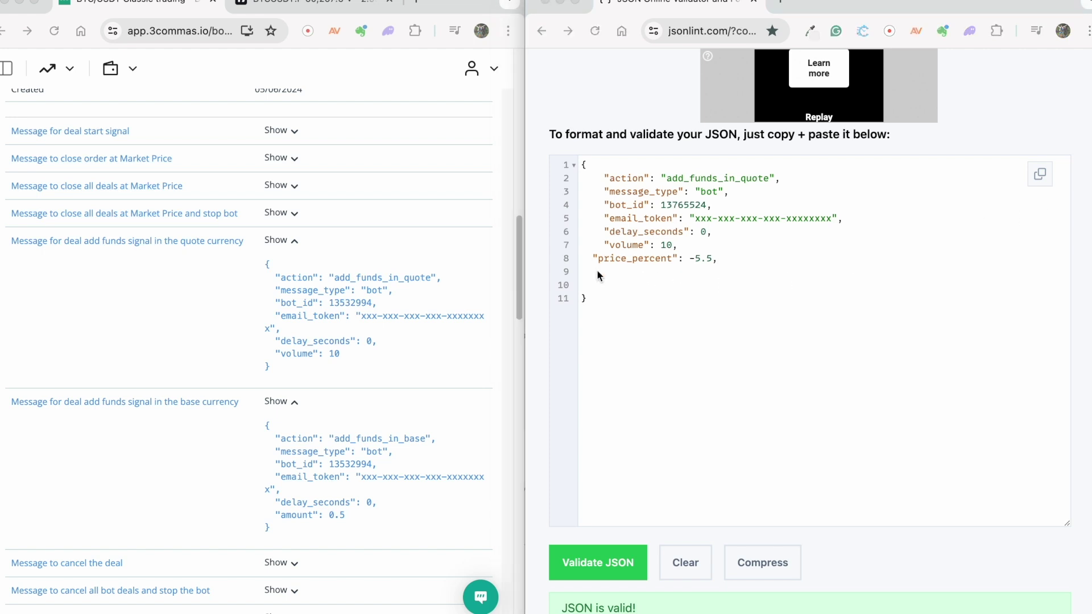
{"action": "left_click", "coordinate": [639, 275]}
{"action": "key", "text": "super+v"}
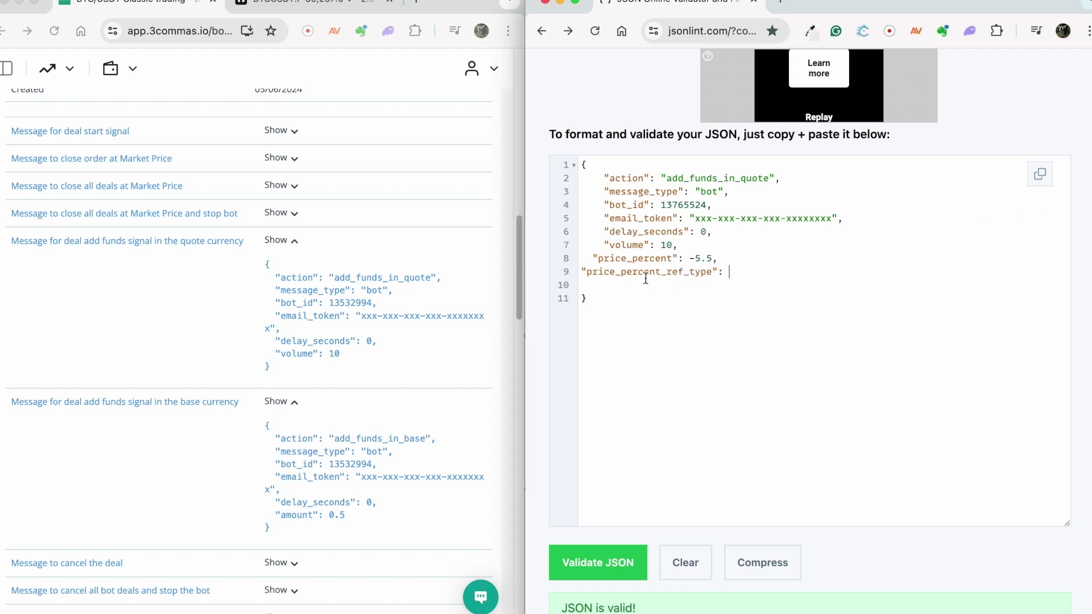
{"action": "left_click_drag", "start_coordinate": [585, 273], "coordinate": [736, 273]}
{"action": "left_click", "coordinate": [734, 273]}
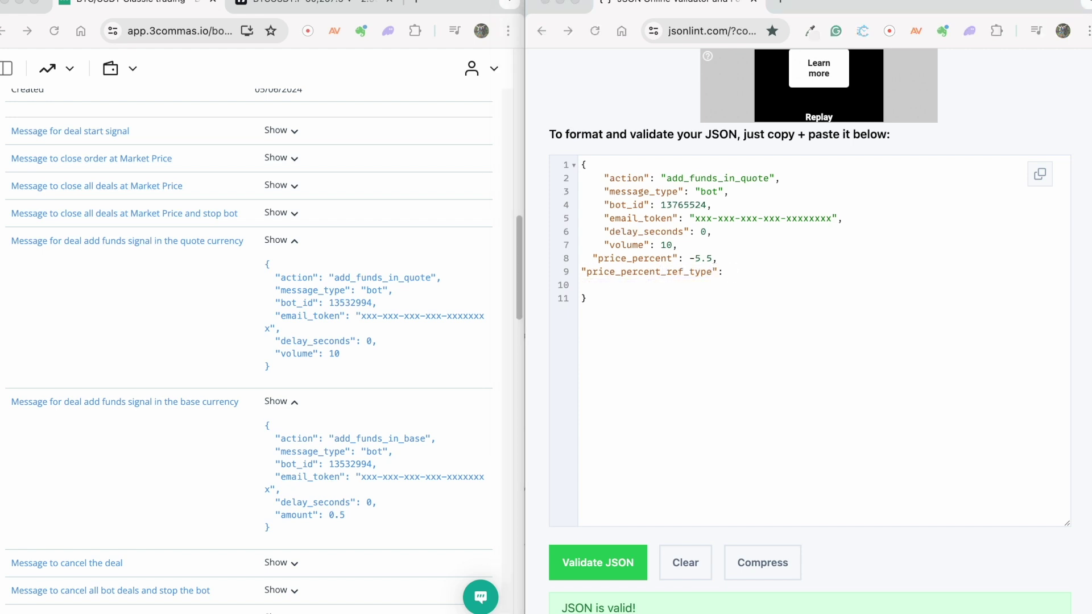
{"action": "left_click", "coordinate": [783, 273]}
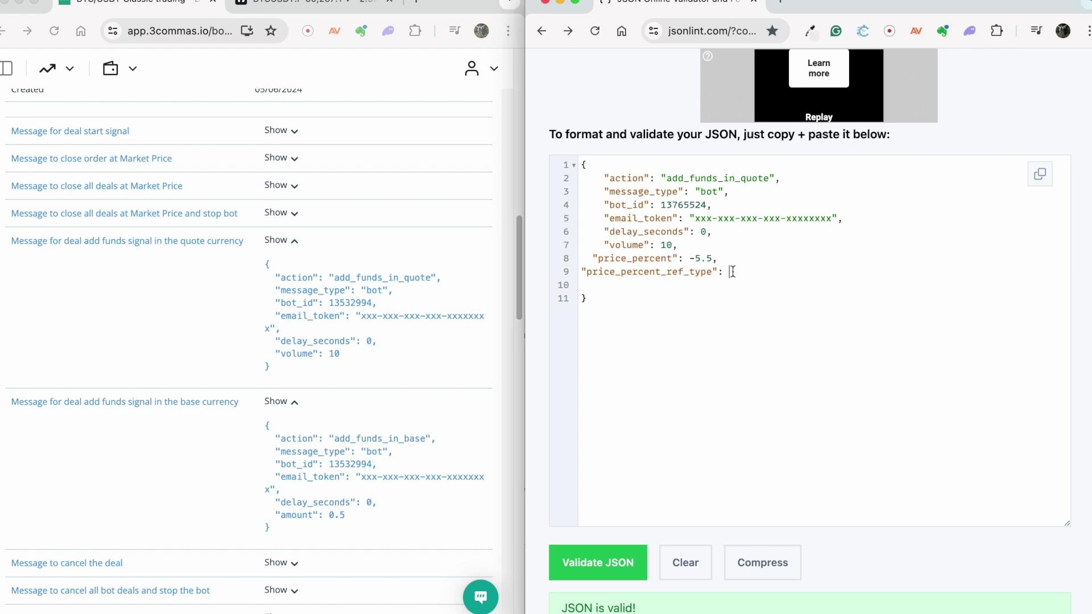
{"action": "key", "text": "super+v"}
{"action": "left_click", "coordinate": [618, 560]}
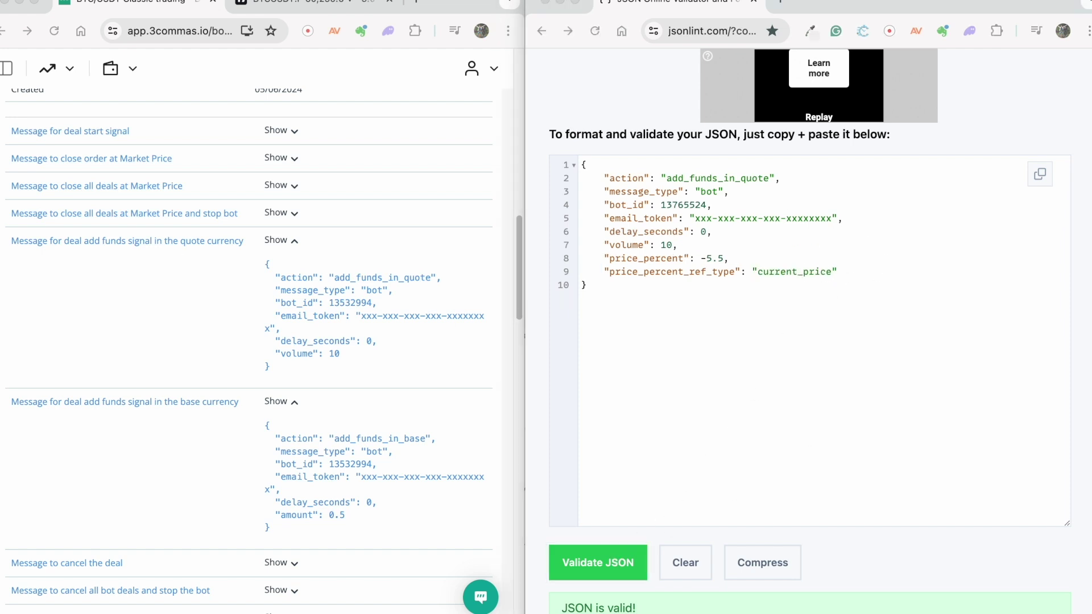
Change the reference type to base_entry_price, then avg_entry_price, validate, and select all.
{"action": "left_click_drag", "start_coordinate": [840, 272], "coordinate": [750, 273]}
{"action": "type", "text": "\"base_entry_price\""}
{"action": "left_click_drag", "start_coordinate": [876, 274], "coordinate": [746, 276]}
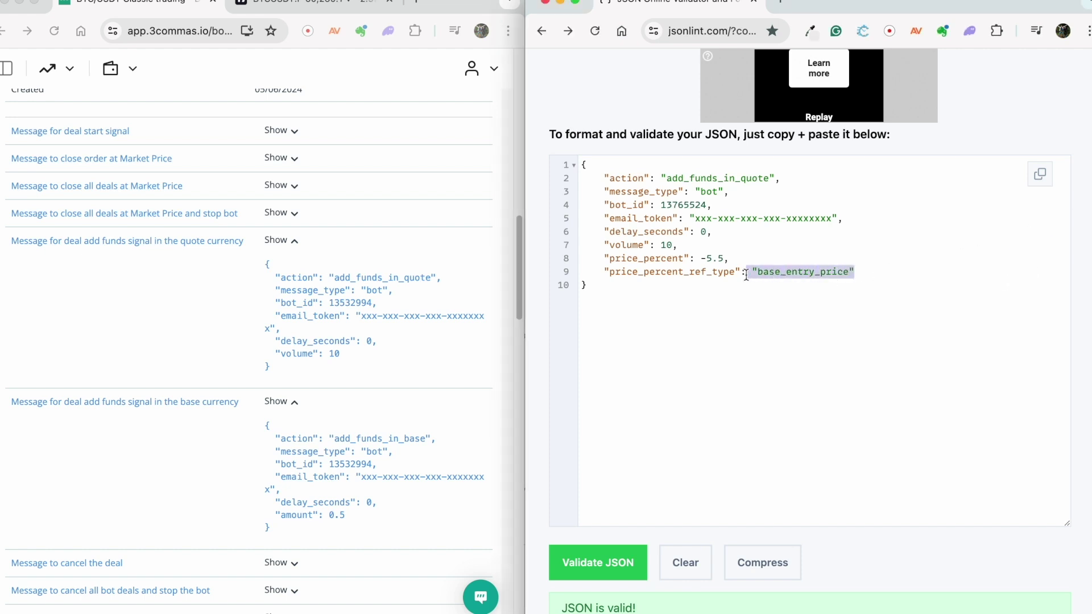
{"action": "type", "text": "\"avg_entry_price\""}
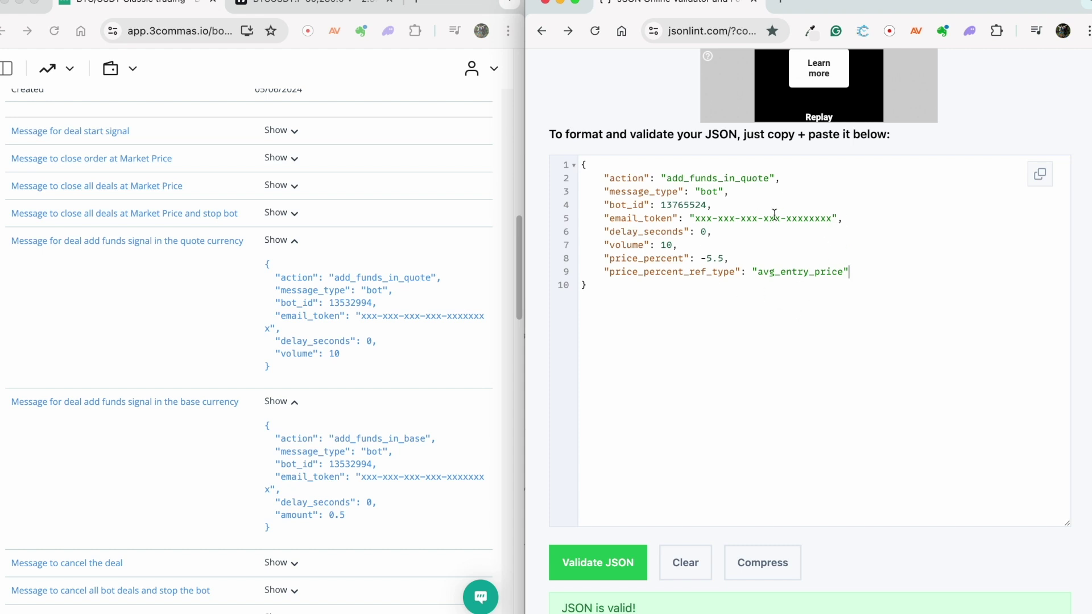
{"action": "left_click", "coordinate": [584, 555]}
{"action": "left_click_drag", "start_coordinate": [674, 309], "coordinate": [558, 171]}
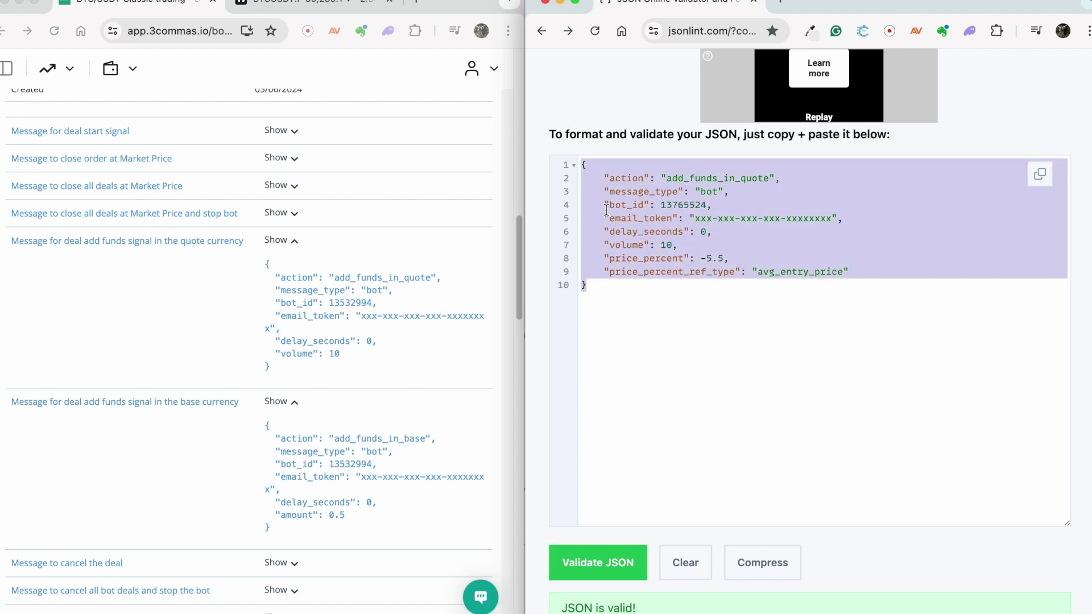
Collapse the quote- and base-currency add-funds messages on the 3Commas bot page.
{"action": "left_click", "coordinate": [286, 240]}
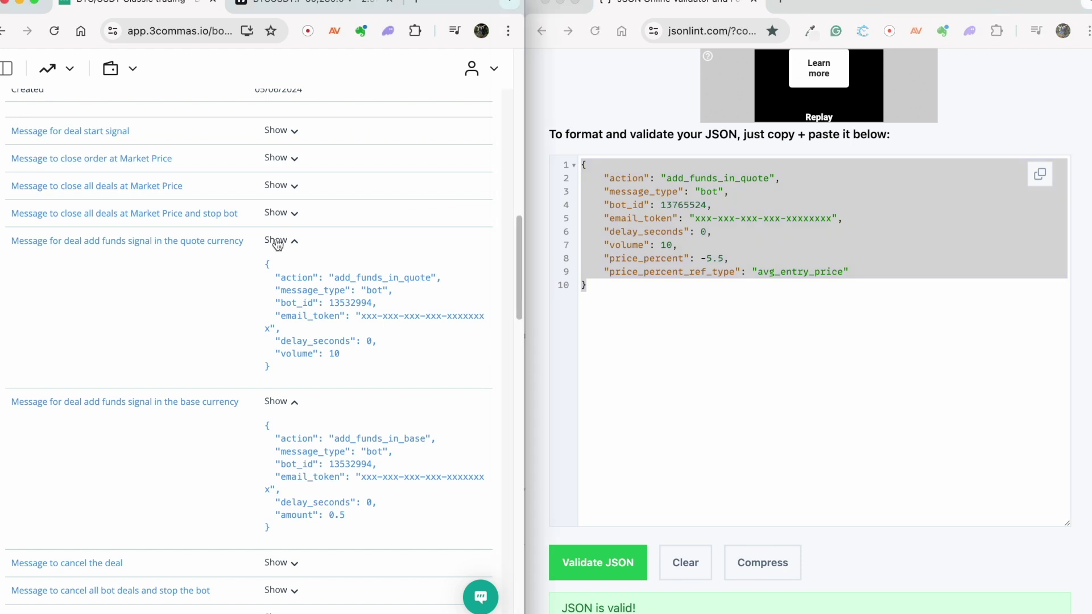
{"action": "left_click", "coordinate": [277, 241]}
{"action": "left_click", "coordinate": [279, 268]}
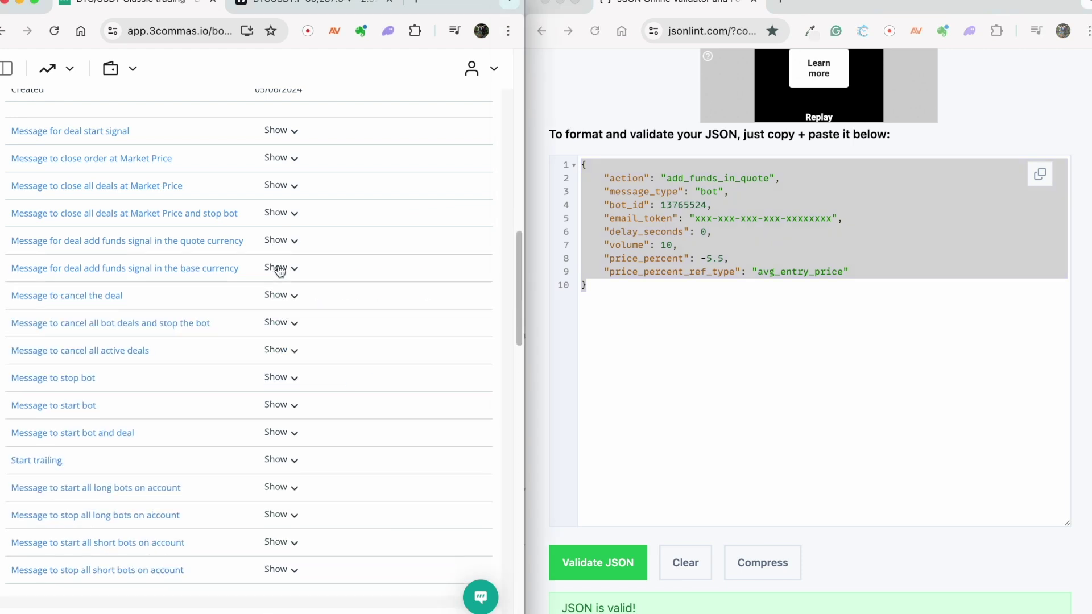